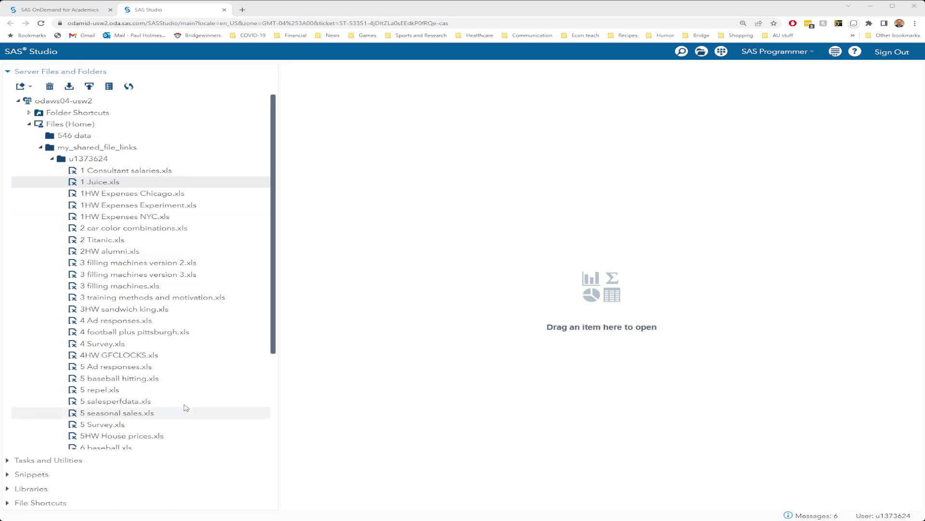
- Open the 1 Juice.xls file from the my_shared_file_links folder for import
scroll(193, 393, down, 1)
scroll(197, 388, down, 5)
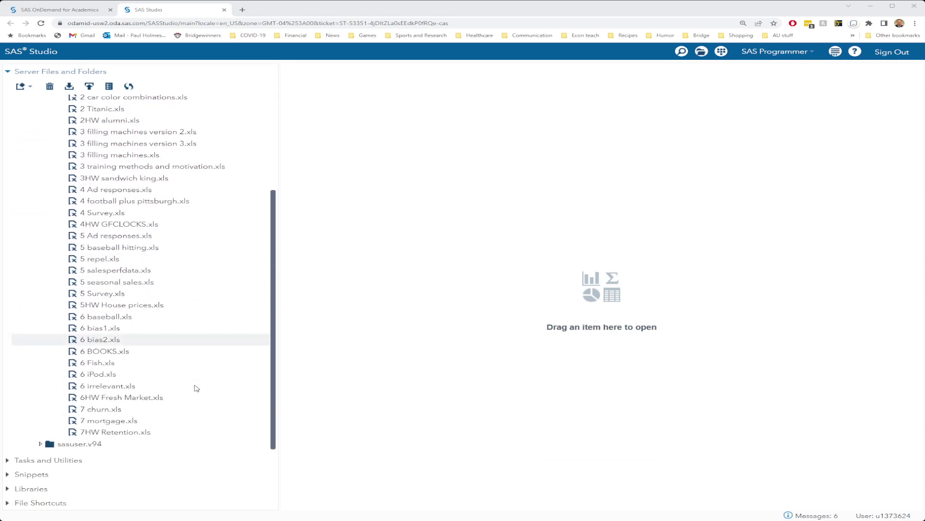
scroll(196, 388, up, 5)
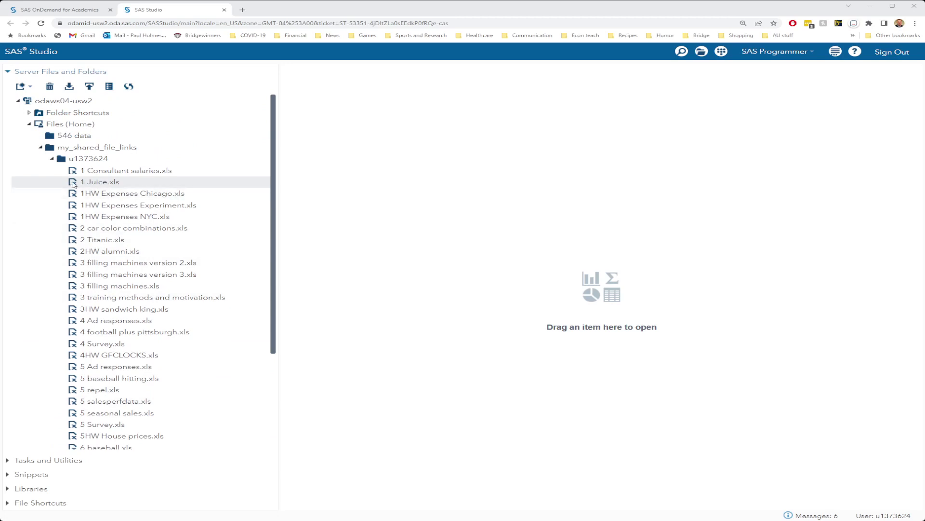
double_click(104, 186)
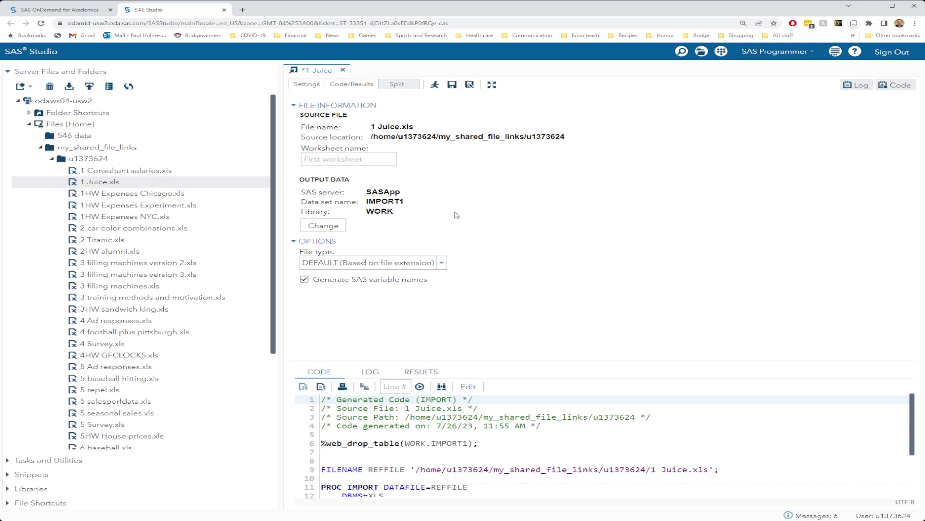
- Name the output data set Juice in the WORK library and run the import
click(323, 225)
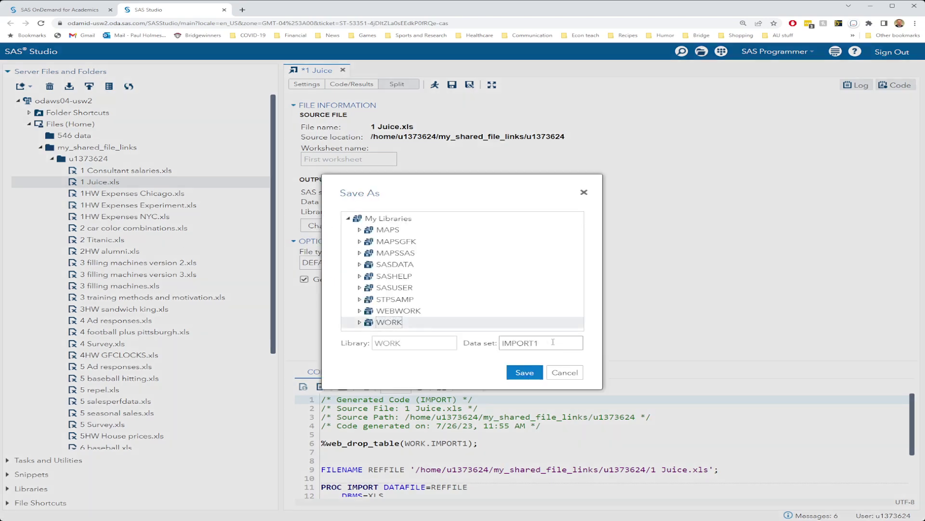
text(Juice)
click(525, 374)
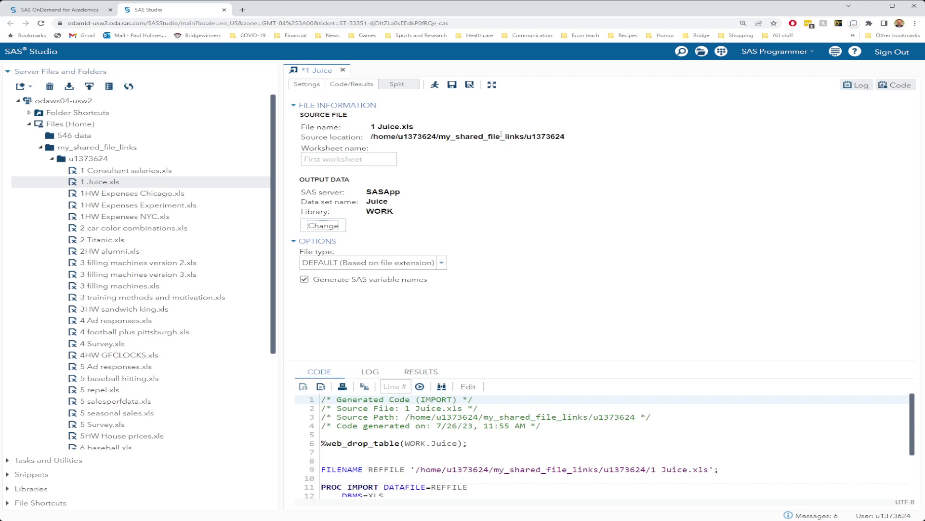
click(435, 87)
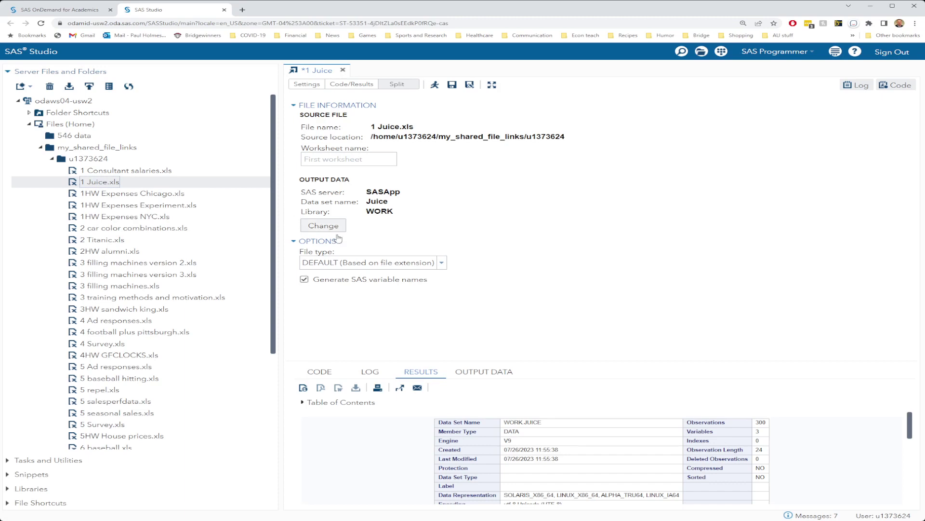
- Examine the imported JUICE output data across all its row pages, checking the Sample, Volume and Nozzle columns
click(496, 373)
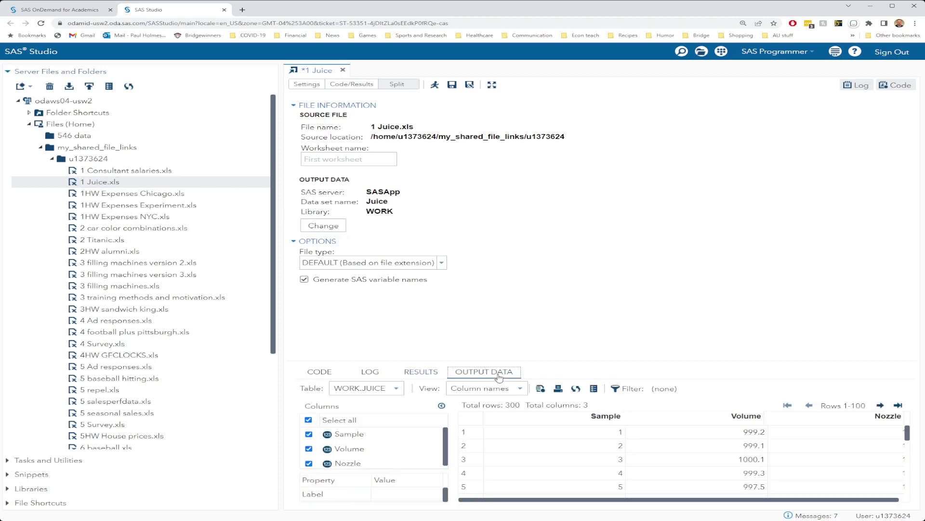
scroll(737, 444, down, 3)
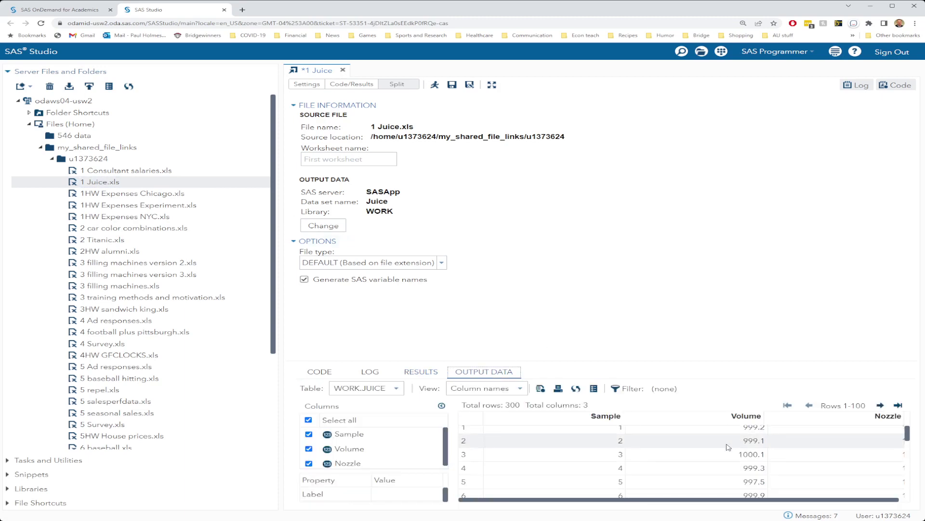
drag(618, 363, 629, 121)
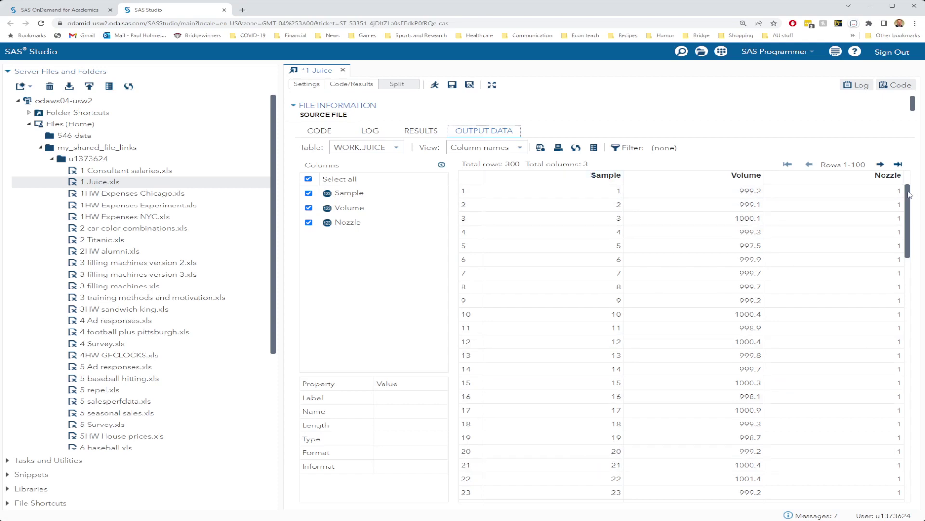
drag(910, 194, 924, 461)
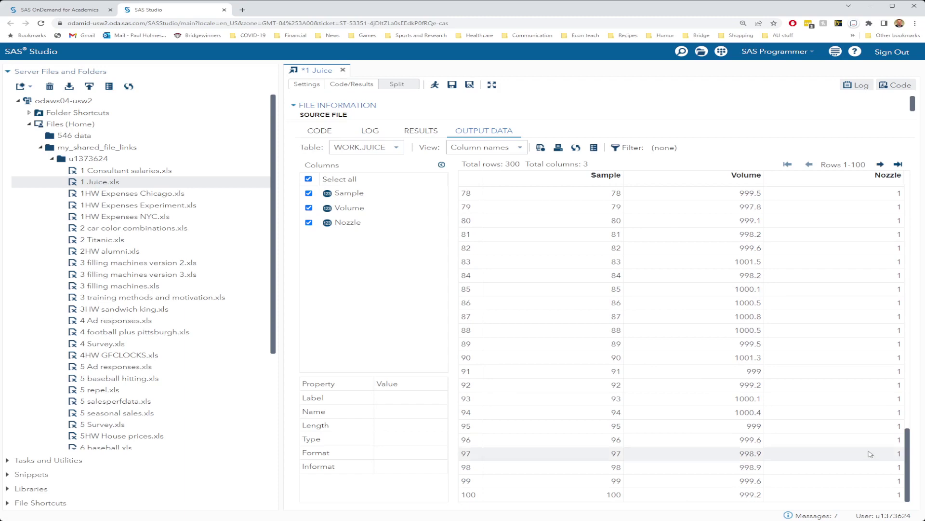
drag(910, 465, 922, 208)
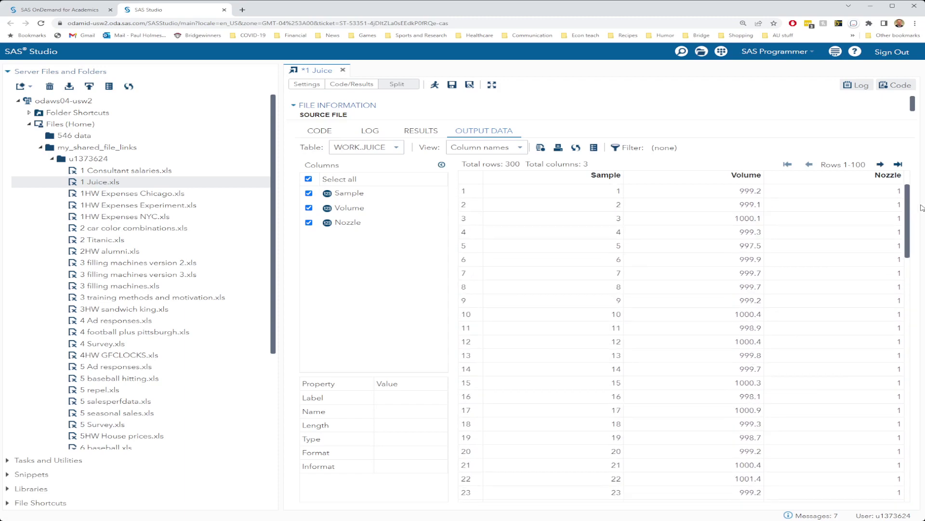
click(881, 164)
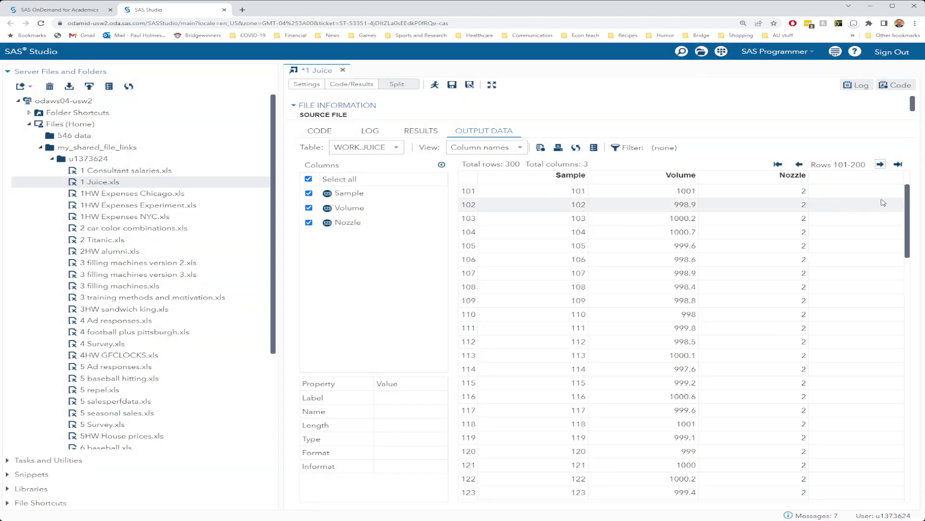
mouse_move(910, 198)
mouse_down()
mouse_move(911, 456)
mouse_move(908, 190)
mouse_up()
click(880, 165)
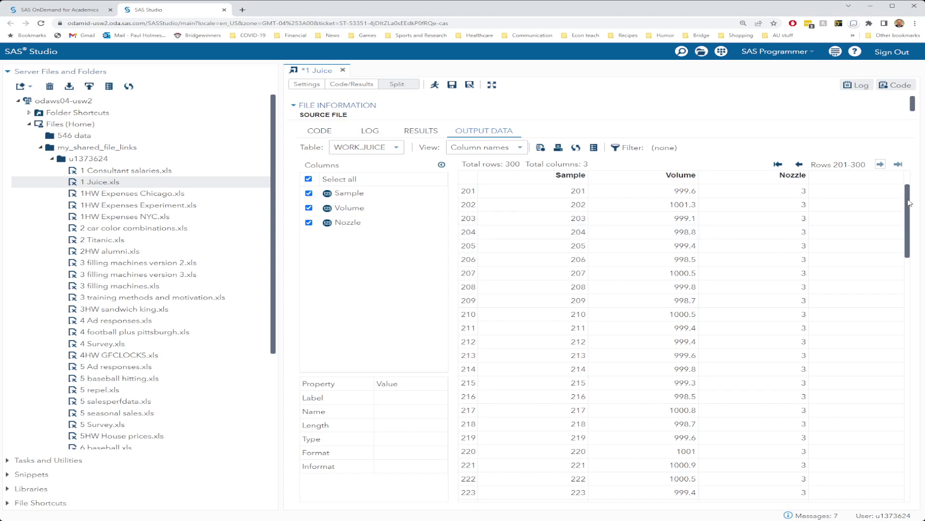
click(799, 164)
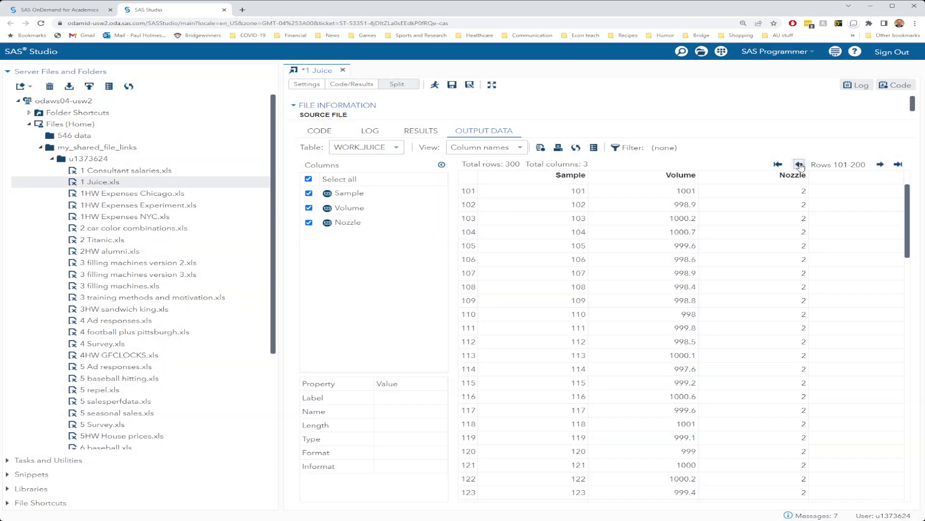
click(800, 165)
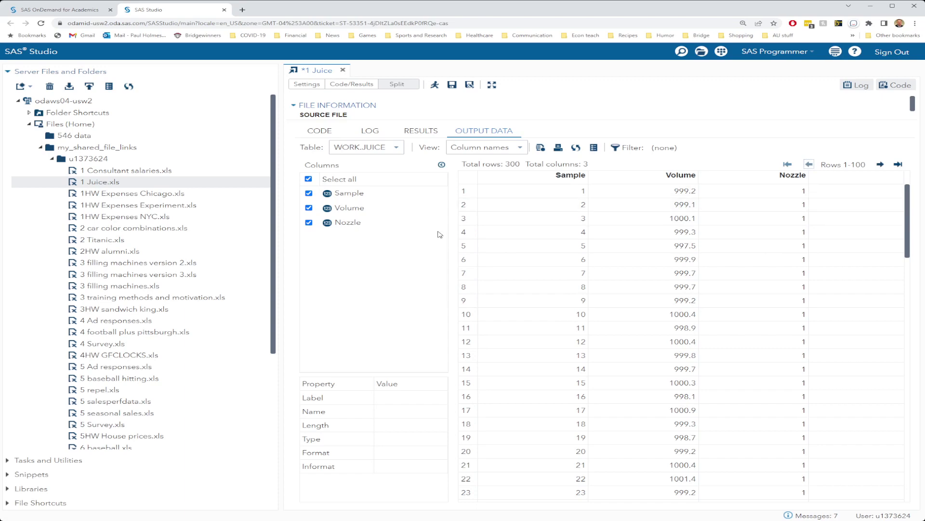
- Open the Characterize Data task from the Data category of the built-in tasks
click(18, 101)
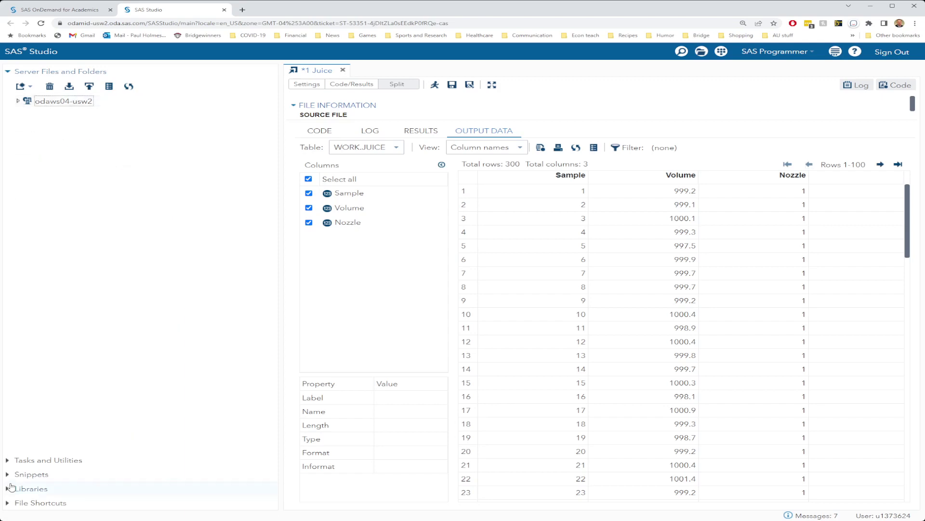
click(47, 462)
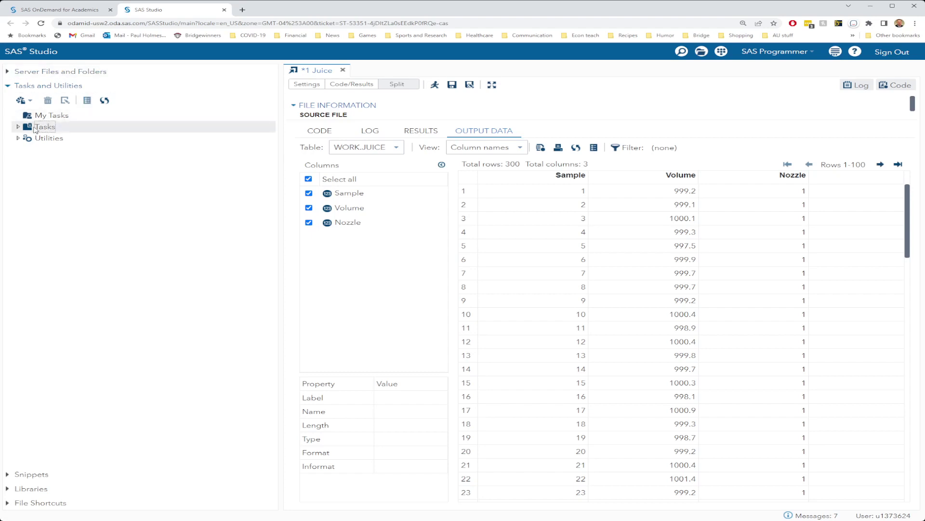
double_click(48, 127)
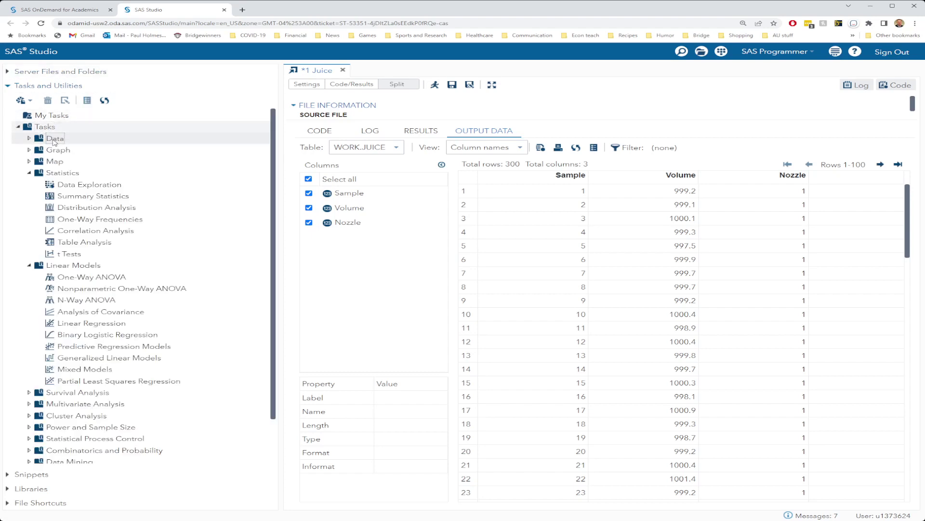
double_click(54, 139)
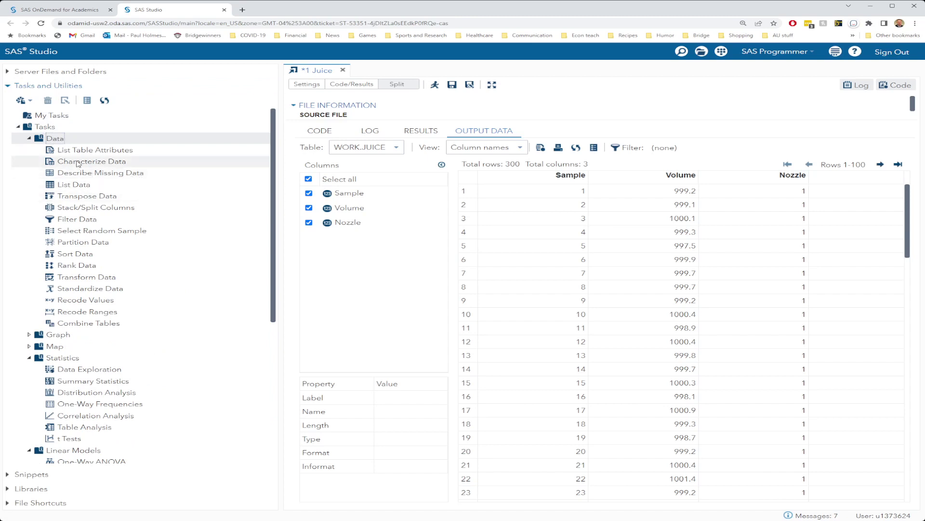
double_click(77, 163)
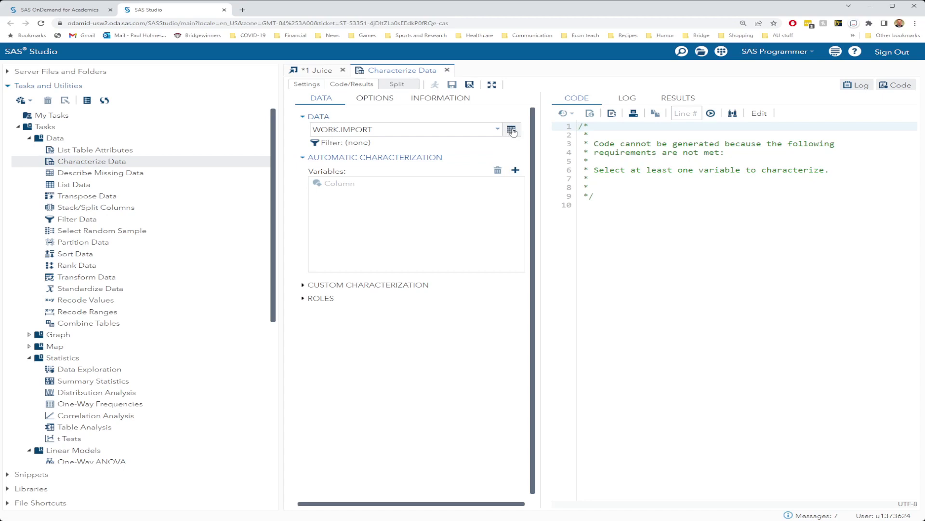
- Select the JUICE table in the WORK library as the Characterize Data task's input data
click(512, 131)
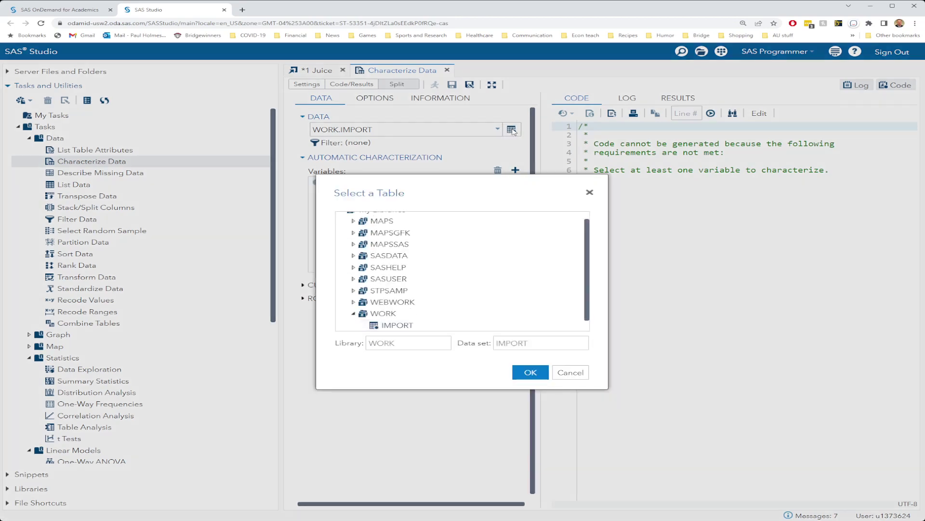
click(394, 325)
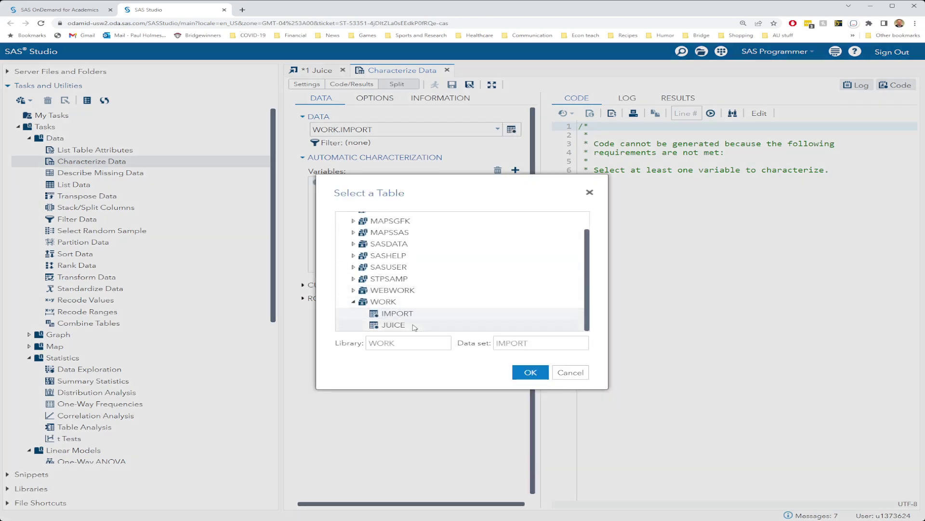
click(530, 376)
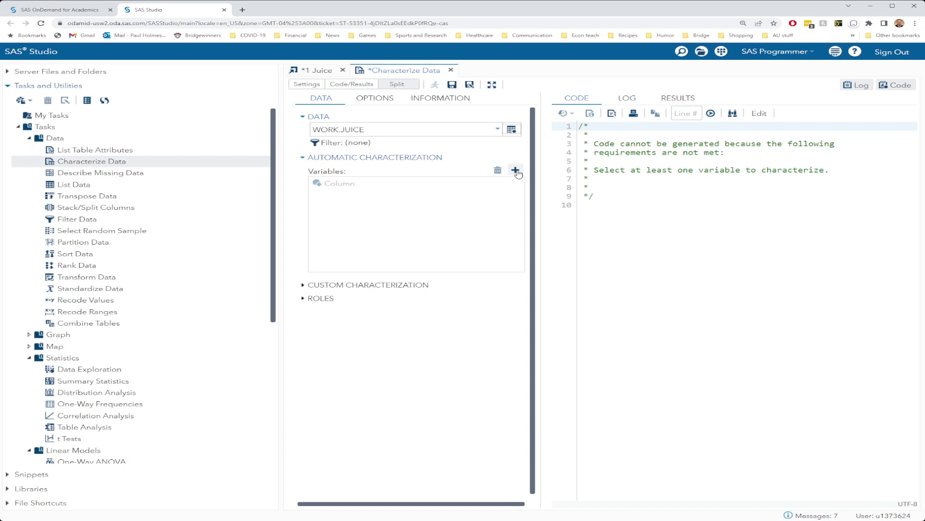
- Assign Volume as the variable for automatic characterization and run the task with the results fully in view
click(515, 171)
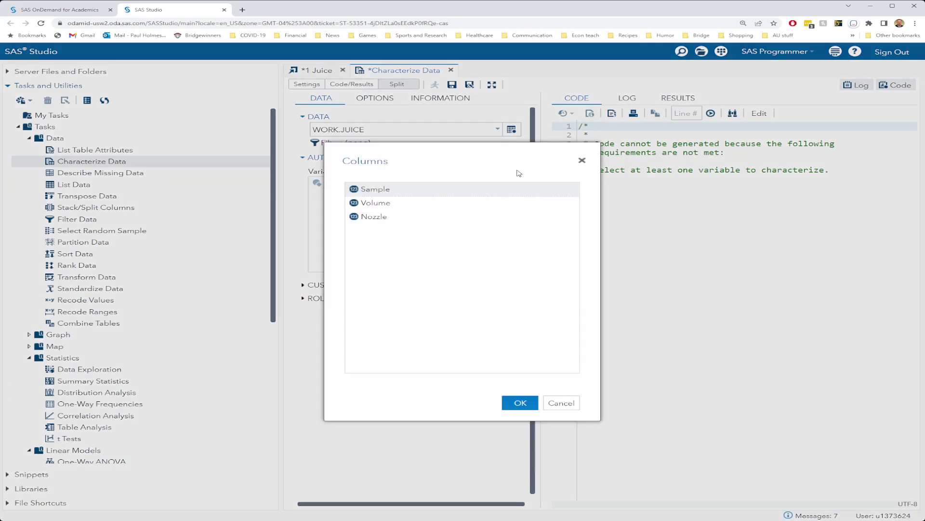
double_click(434, 204)
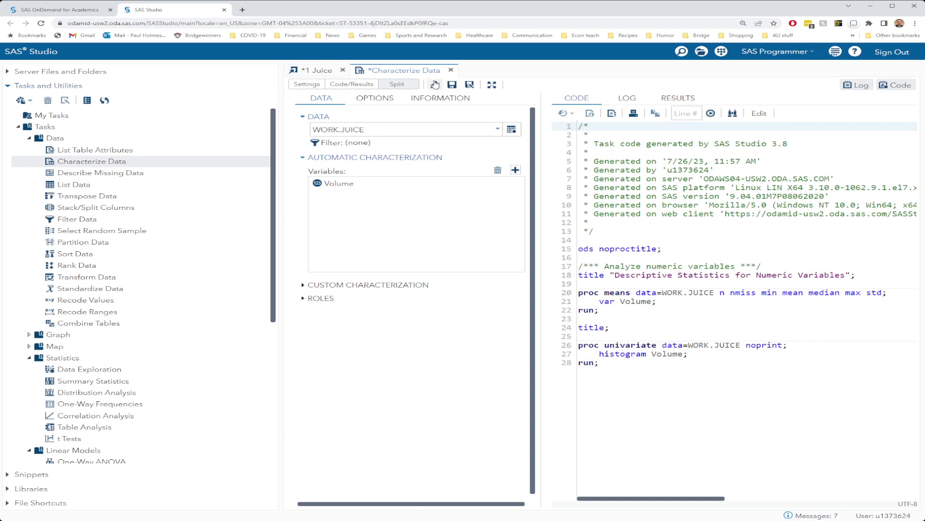
click(435, 85)
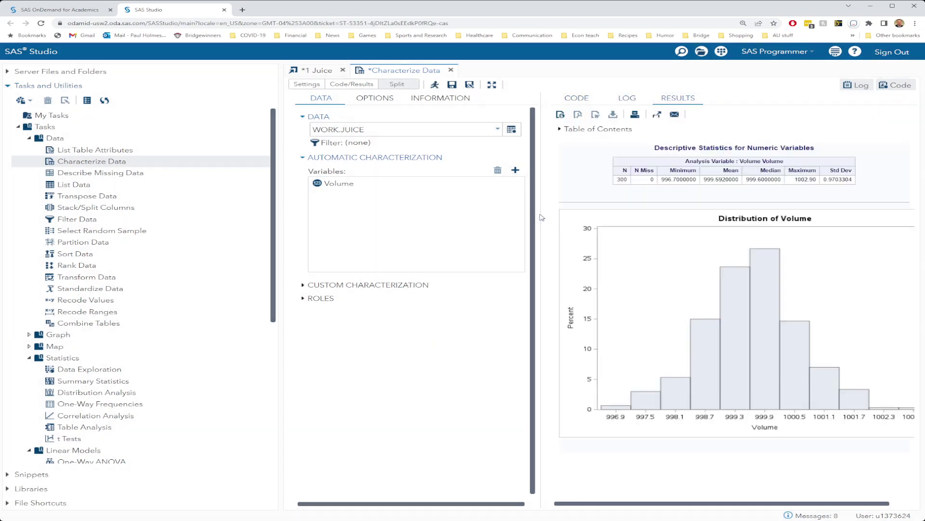
drag(277, 217, 203, 212)
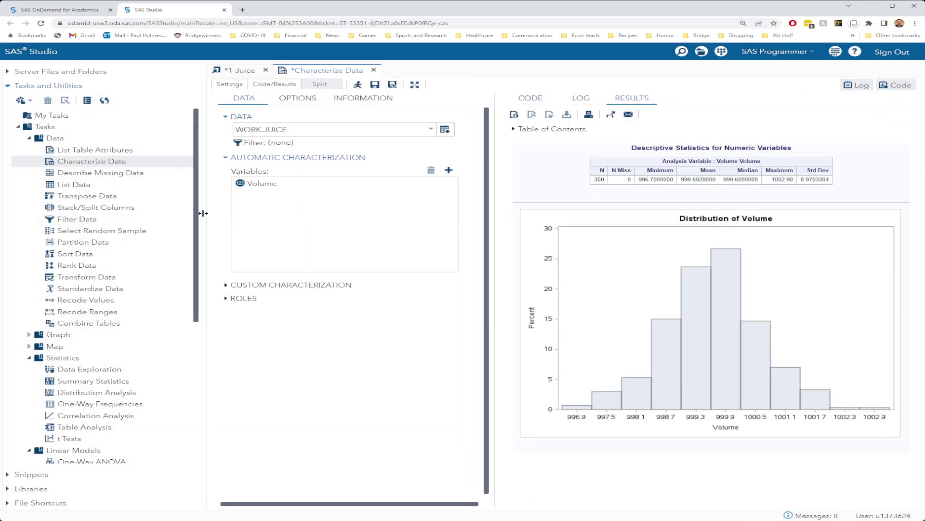
drag(493, 237, 477, 236)
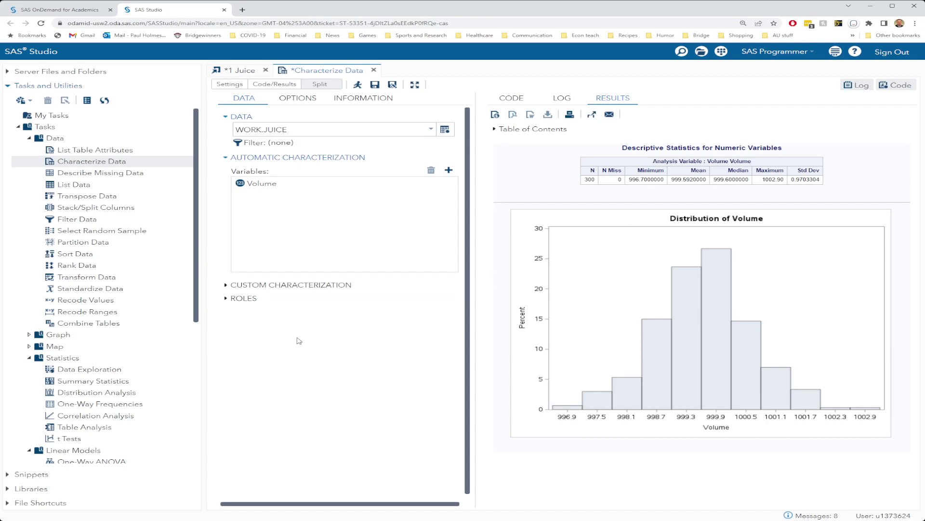
- Assign Nozzle as the grouping variable, rerun the characterization and review the results for each nozzle
click(227, 299)
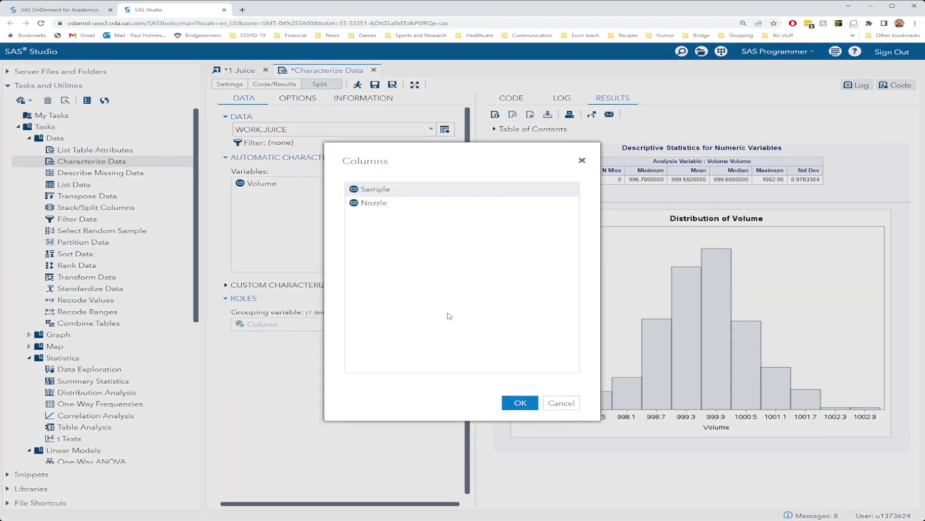
click(448, 311)
click(389, 205)
click(520, 402)
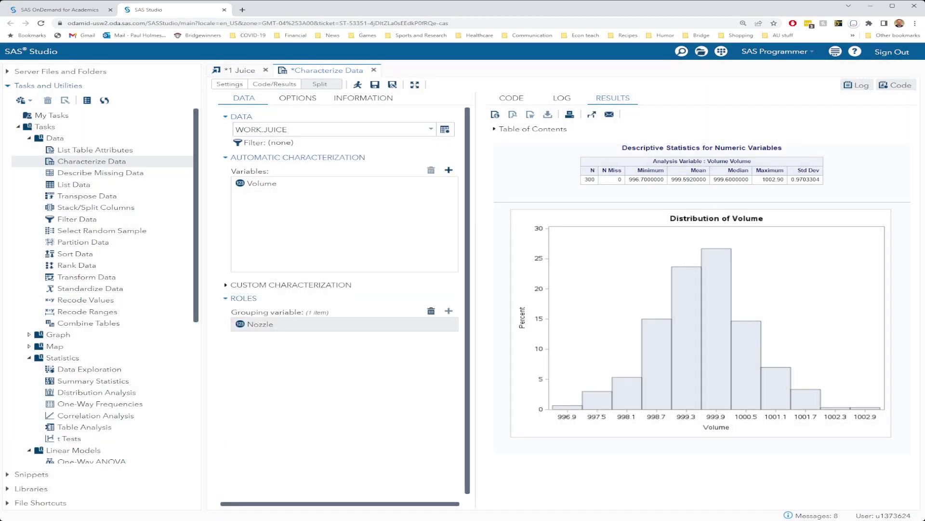
click(357, 85)
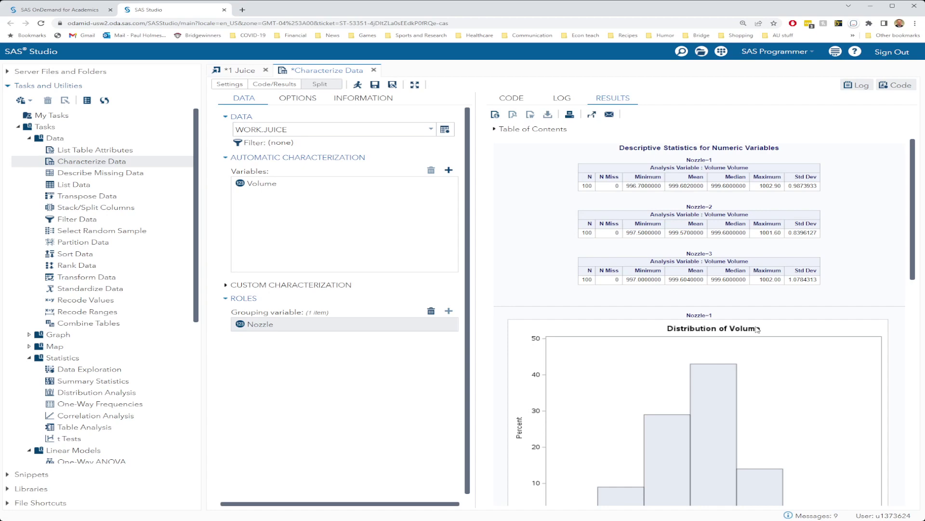
drag(915, 168, 911, 135)
- Open the Summary Statistics task for WORK.JUICE and assign Volume as its analysis variable
click(61, 360)
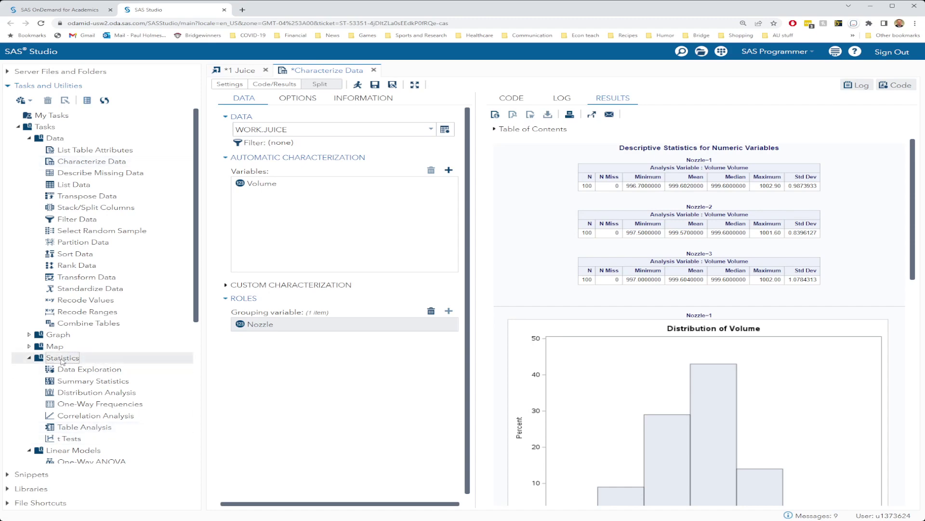
double_click(87, 383)
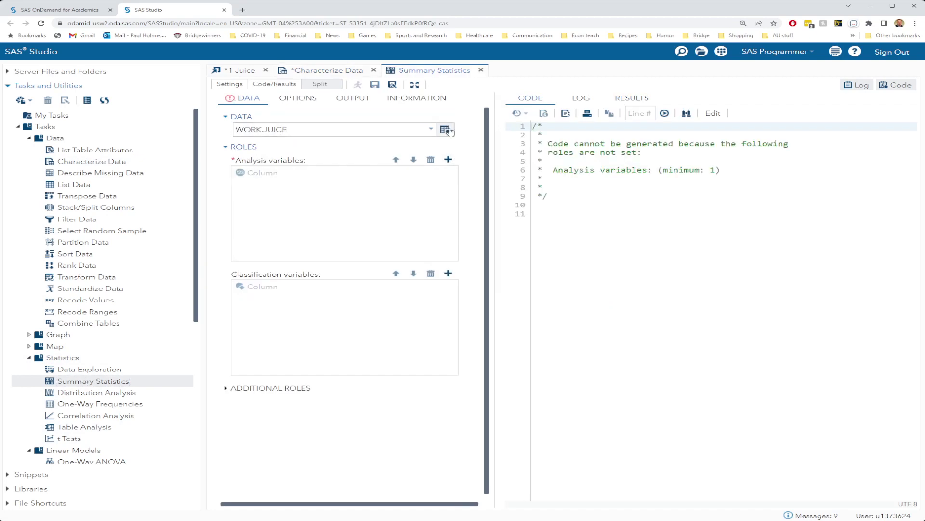
click(449, 160)
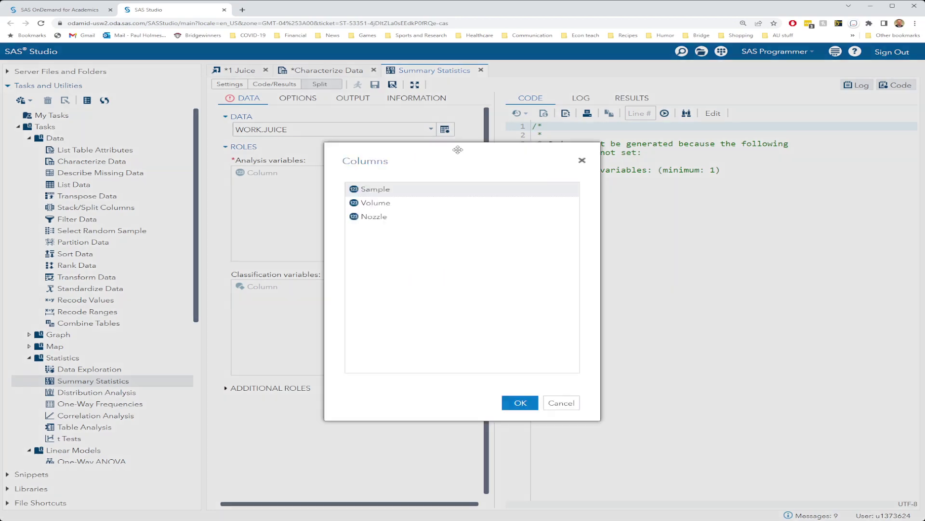
double_click(386, 204)
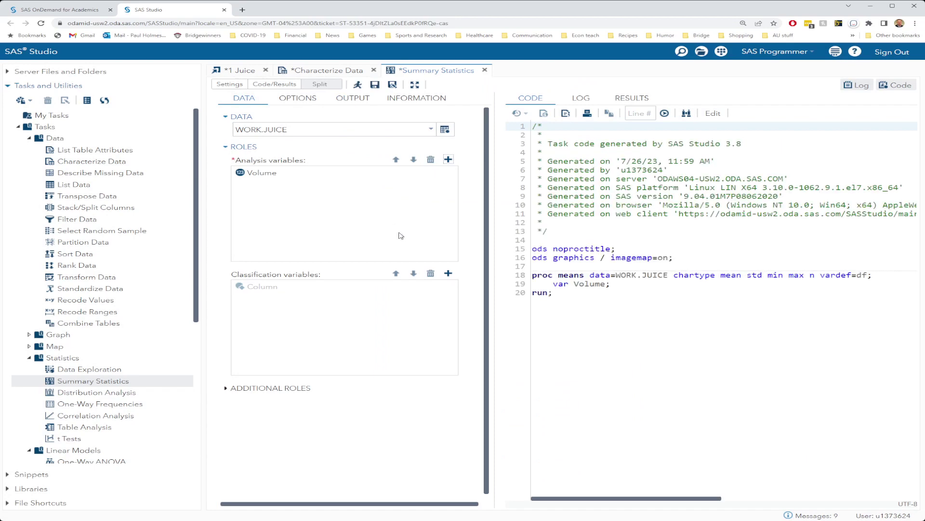
- Assign Nozzle as the classification variable and run the Summary Statistics task
click(448, 273)
double_click(368, 203)
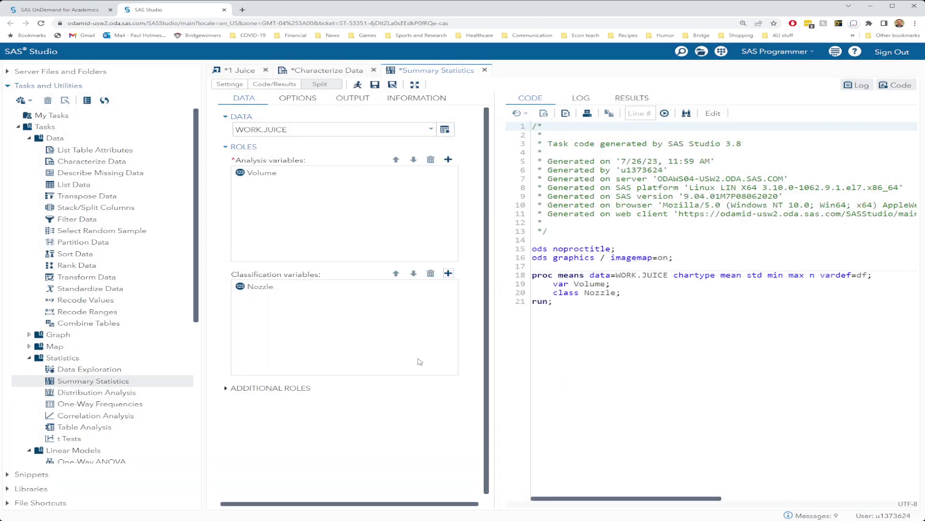
click(358, 85)
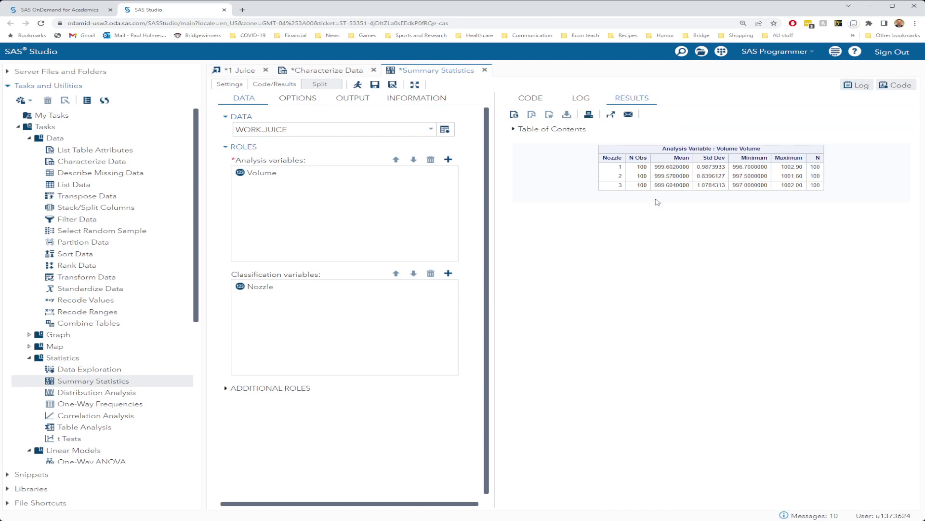
- Add the number of missing values and the range to the statistics computed by the Summary Statistics task
click(306, 99)
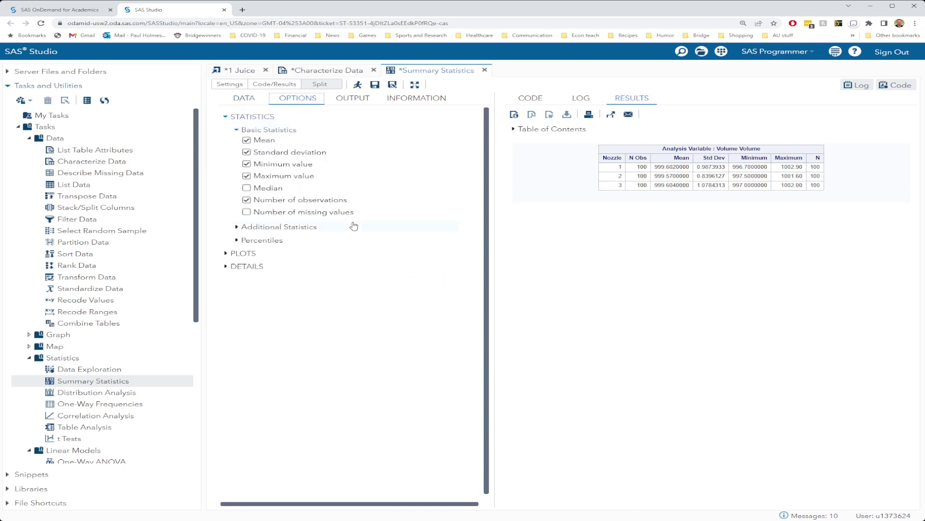
click(283, 215)
click(251, 230)
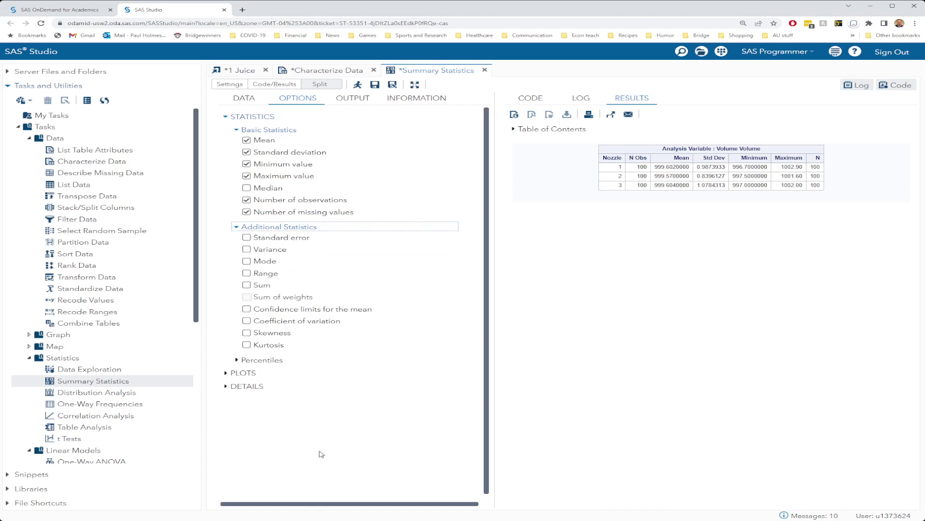
click(269, 274)
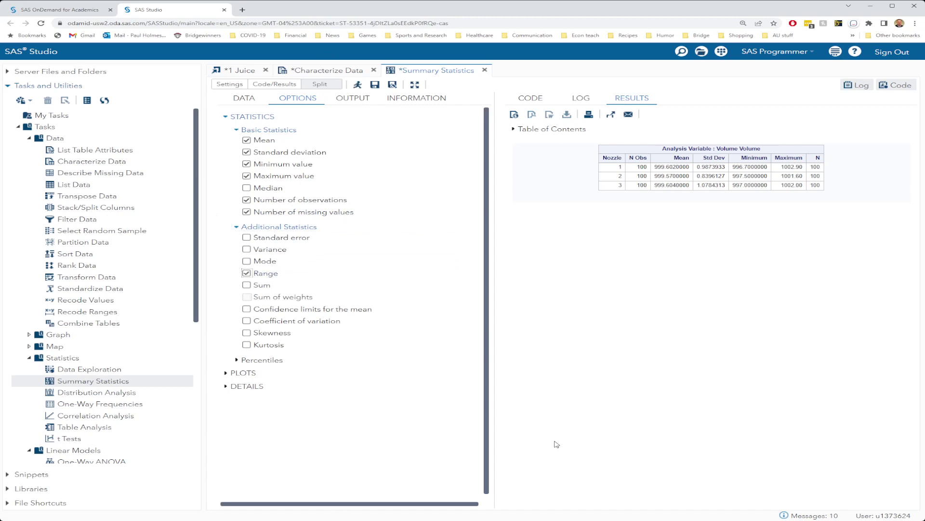
- Include a histogram and a comparative box plot, rerun the task and review the plots of Volume for each nozzle
click(236, 374)
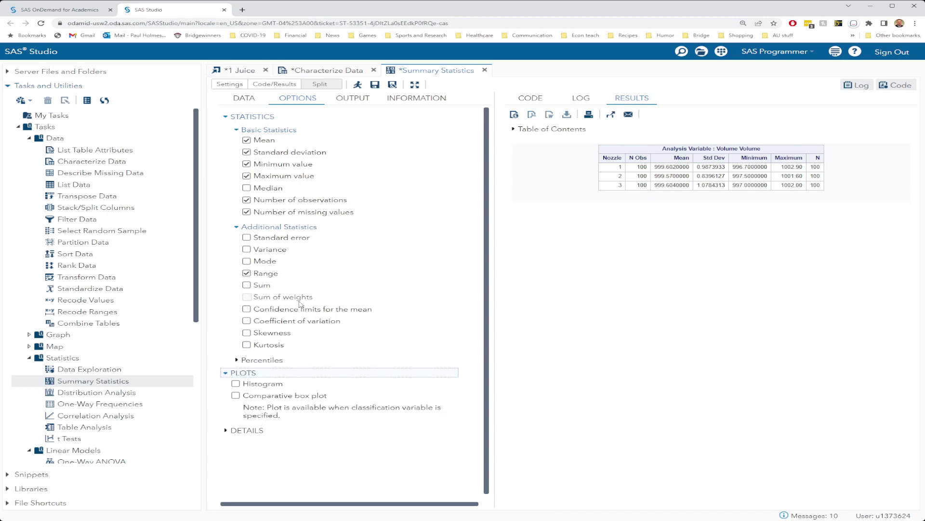
click(235, 383)
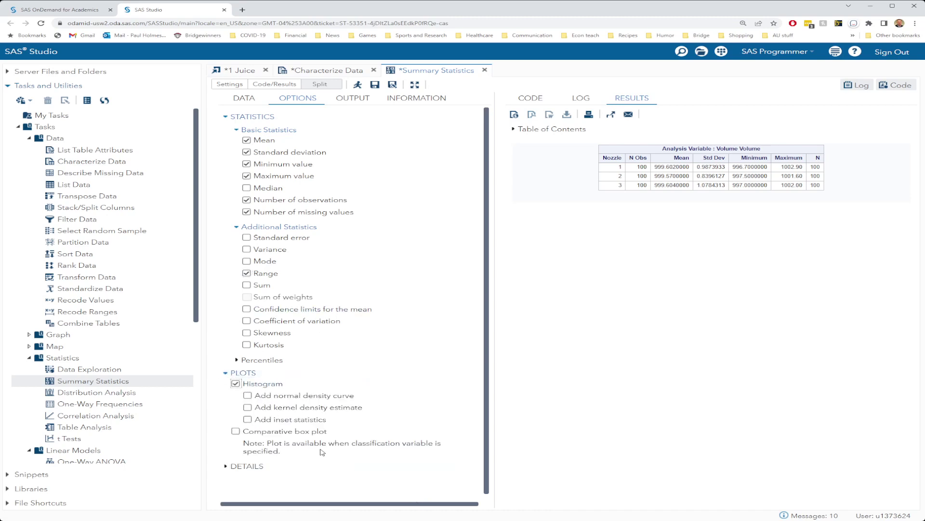
click(266, 432)
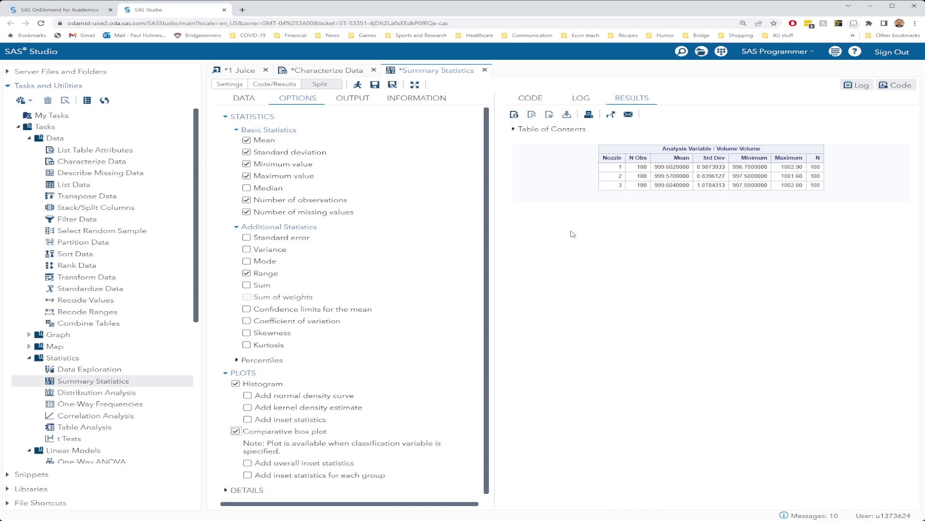
click(358, 85)
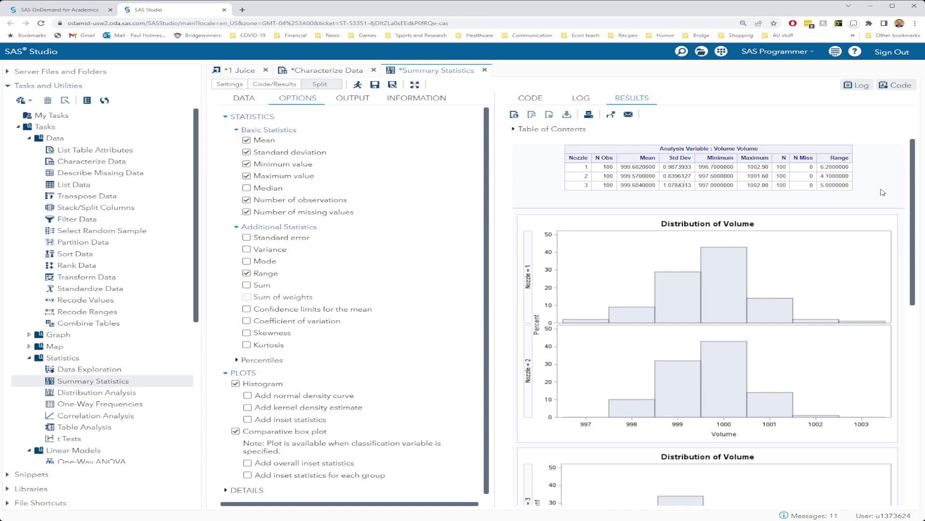
scroll(833, 272, down, 3)
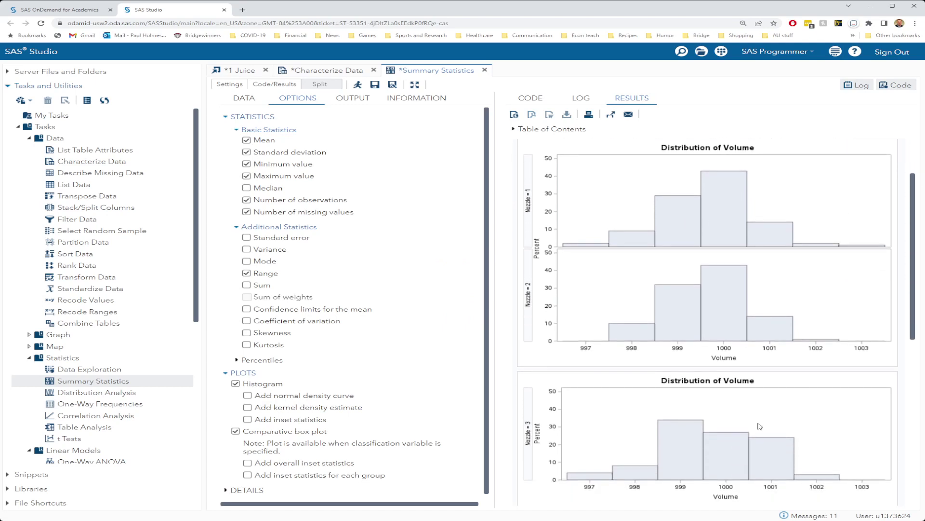
scroll(760, 426, down, 10)
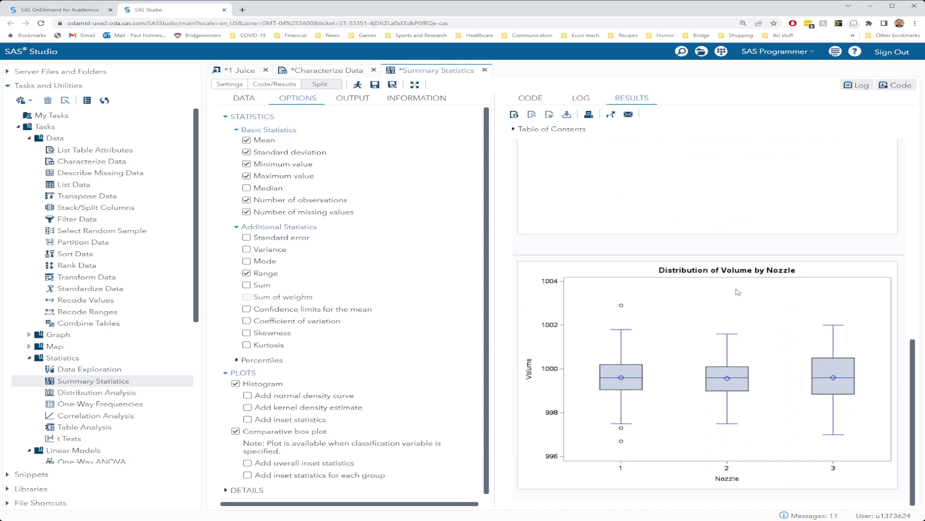